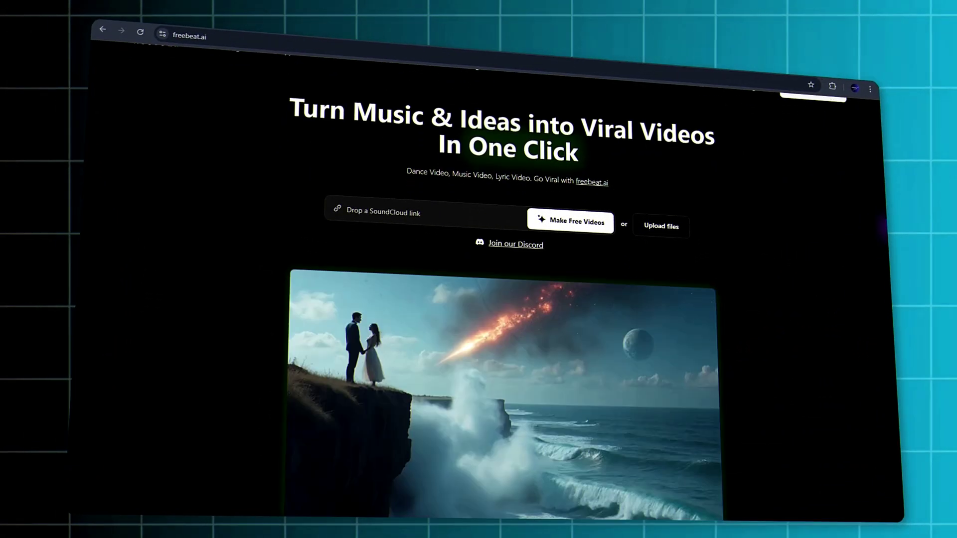
# Step: Sign in to freebeat.ai and open the music-video creation dashboard
pyautogui.scroll(-5, 479, 299)
pyautogui.scroll(-4, 479, 299)
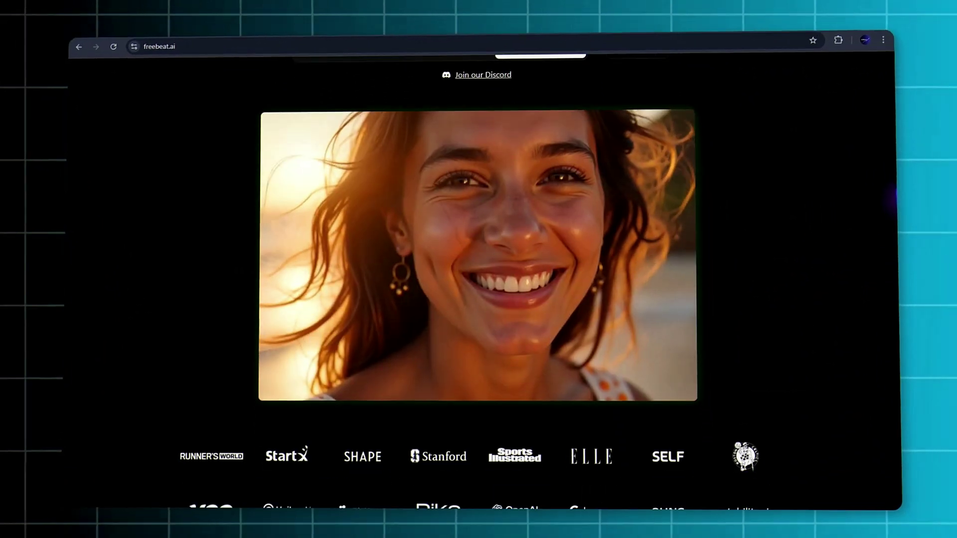
pyautogui.scroll(-10, 479, 299)
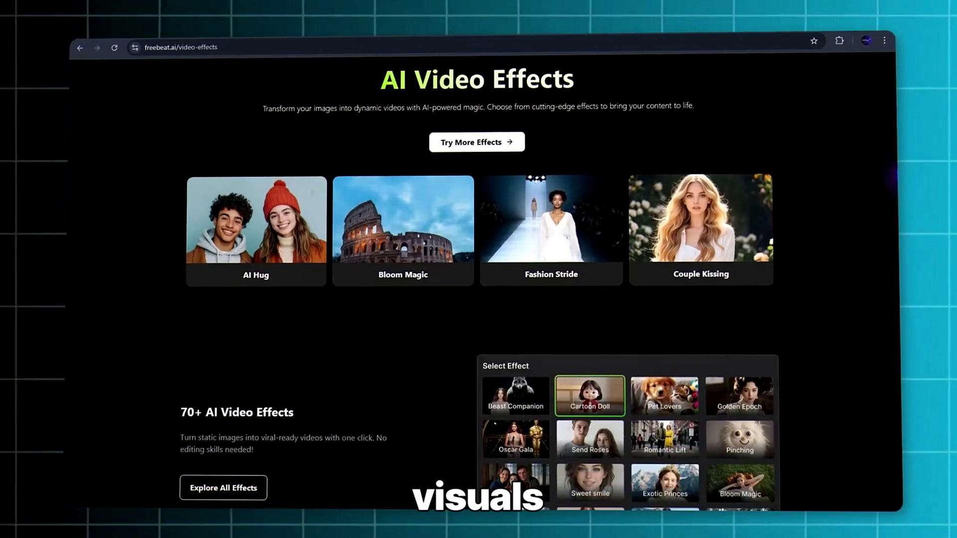
pyautogui.scroll(-8, 844, 182)
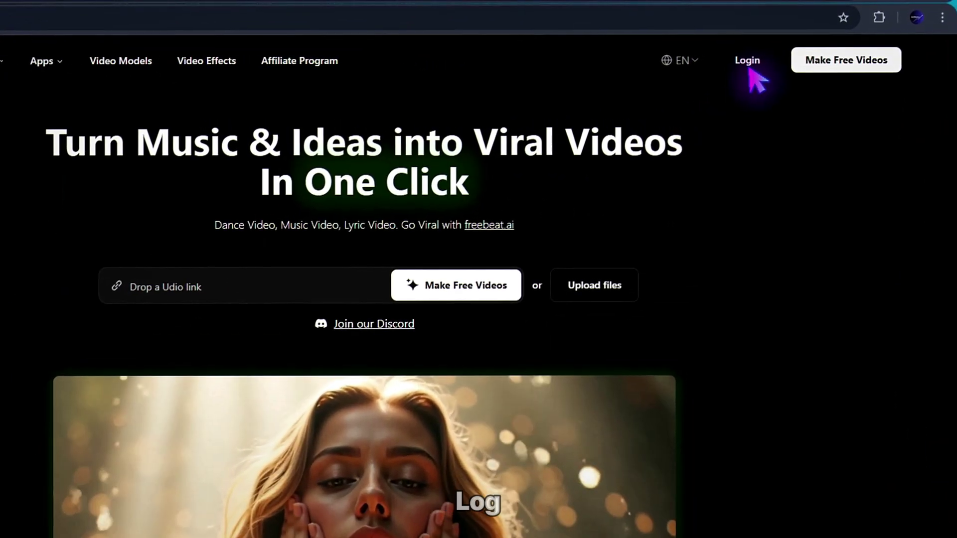
pyautogui.click(749, 69)
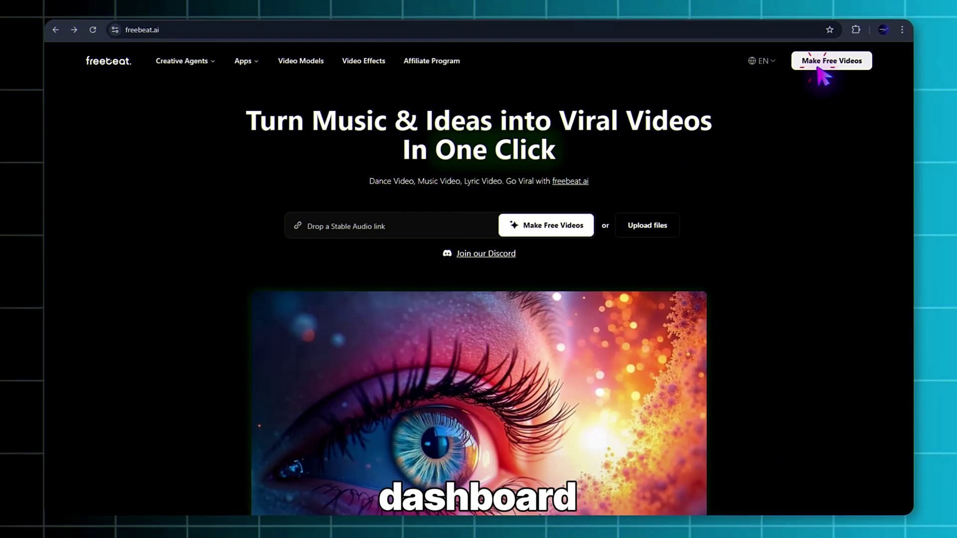
pyautogui.click(818, 65)
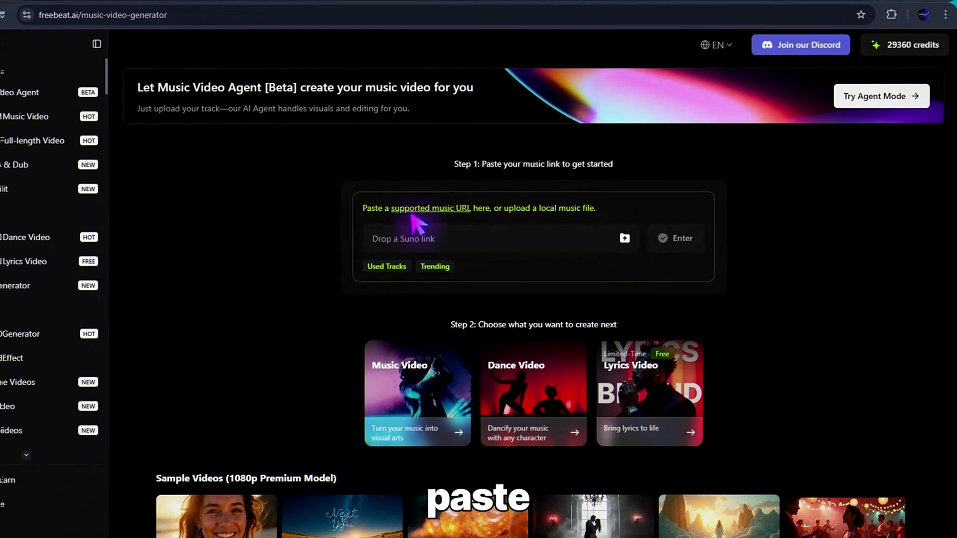
# Step: Copy the Electric Dreams share link from the Suno library
pyautogui.moveTo(584, 258)
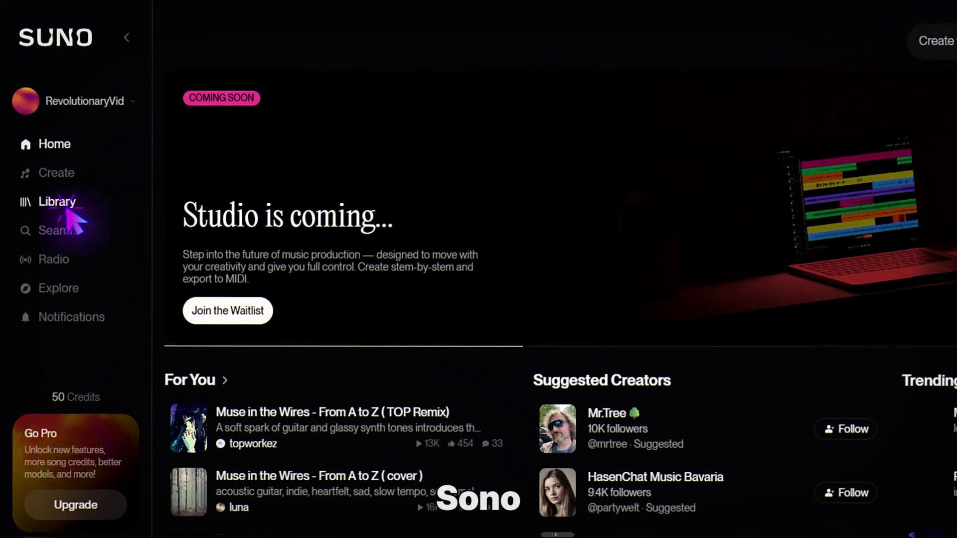
pyautogui.click(44, 182)
pyautogui.scroll(-3, 416, 296)
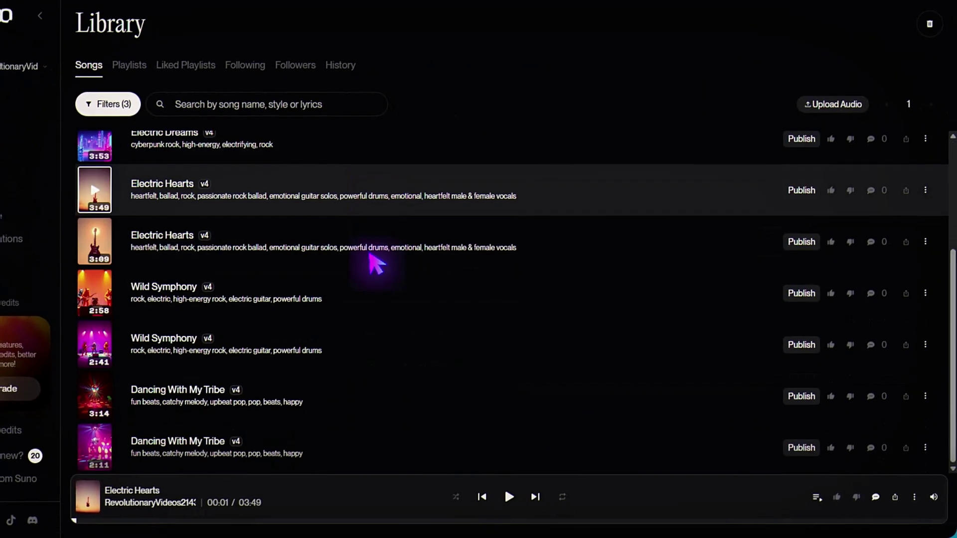
pyautogui.scroll(3, 416, 296)
pyautogui.click(927, 259)
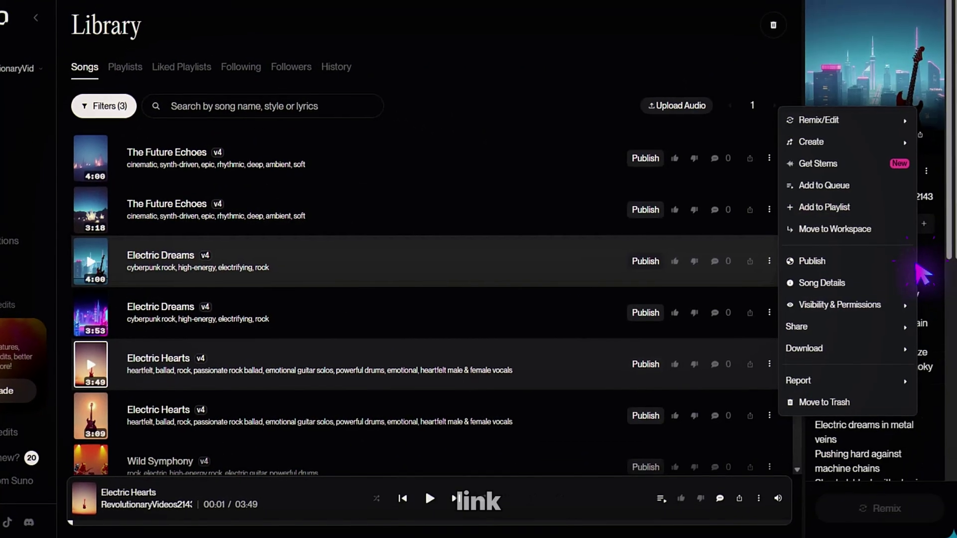
pyautogui.moveTo(800, 325)
pyautogui.click(729, 329)
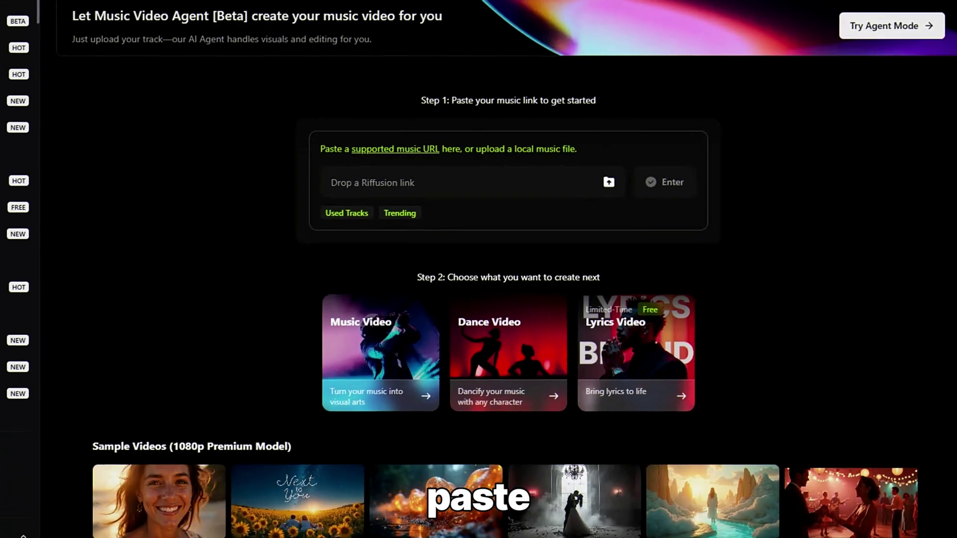
# Step: Paste the Electric Dreams link and shift the clip selection to start around 0:18
pyautogui.rightClick(404, 184)
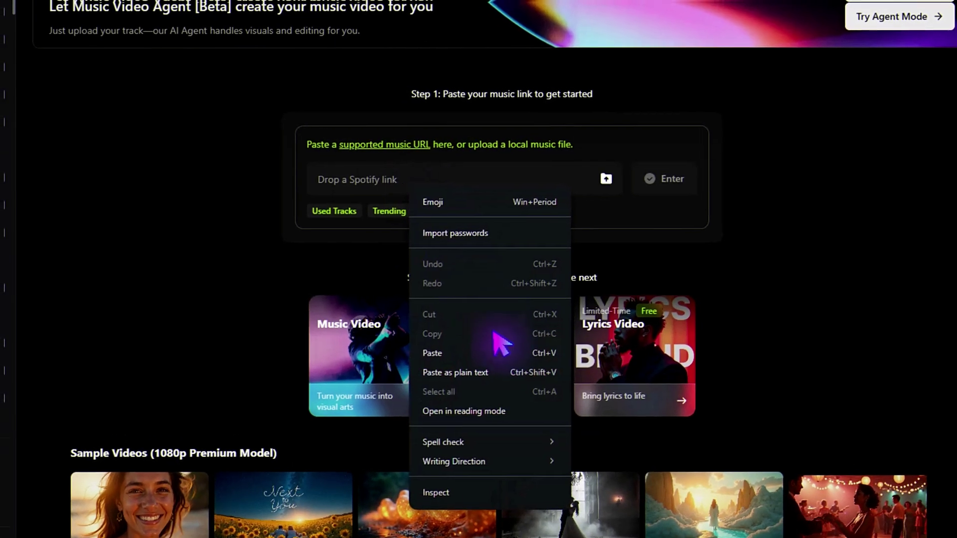
pyautogui.click(500, 349)
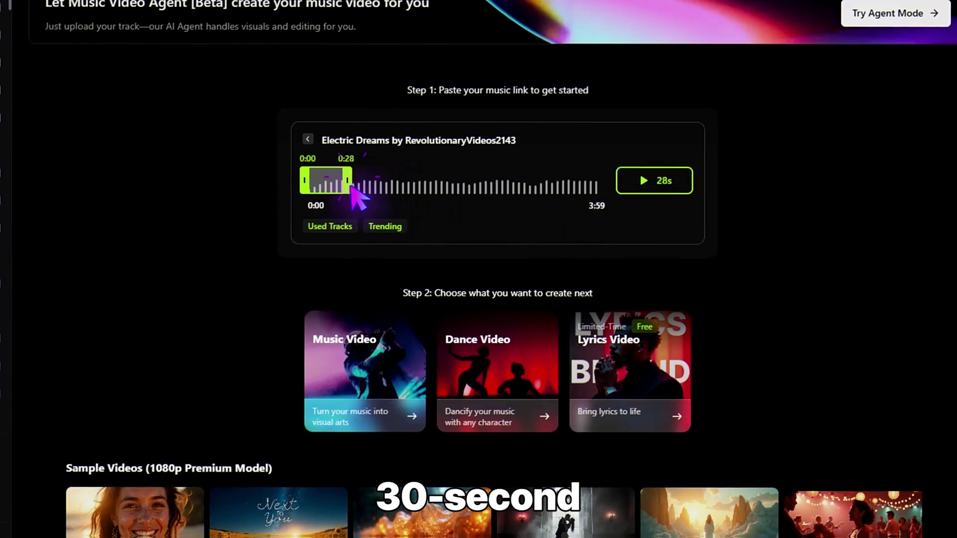
pyautogui.moveTo(311, 189); pyautogui.dragTo(338, 193)
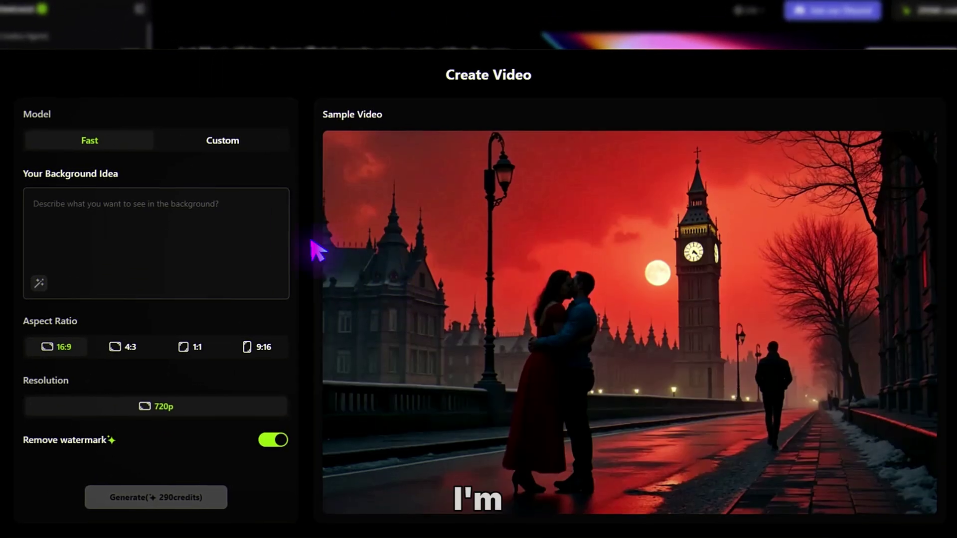
# Step: Generate with Kling 2.1 Standard, a cyberpunk neon-city concert background, 16:9 and 720p
pyautogui.click(230, 143)
pyautogui.scroll(-10, 923, 287)
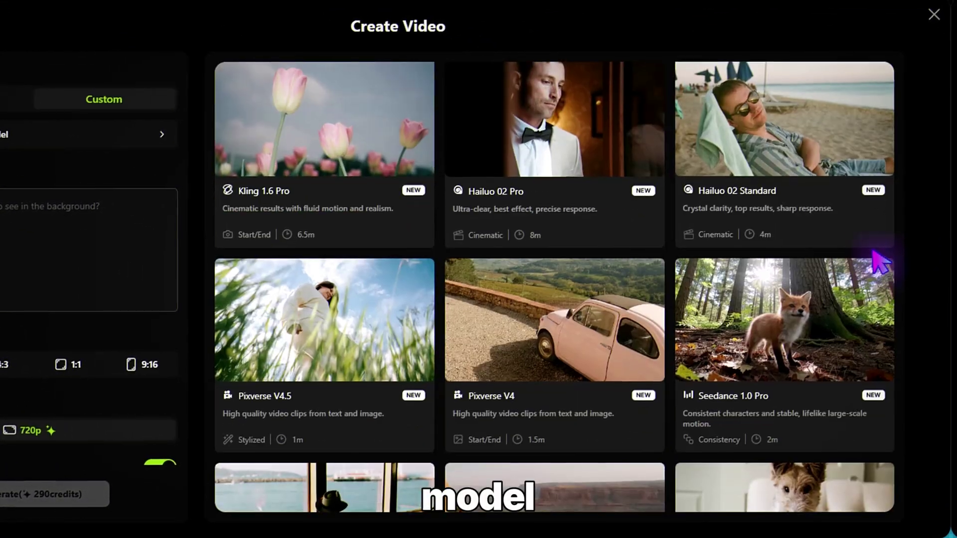
pyautogui.scroll(-3, 879, 263)
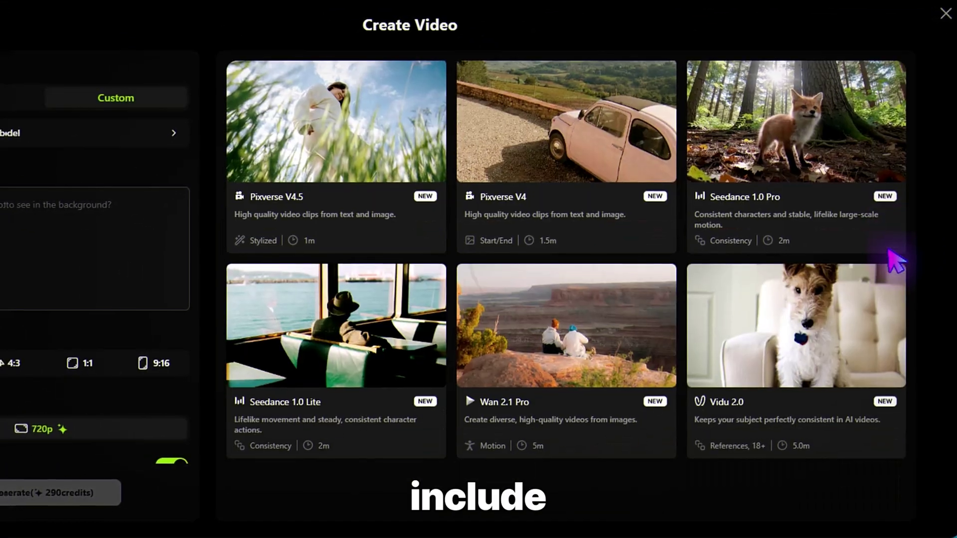
pyautogui.scroll(6, 882, 263)
pyautogui.scroll(2, 885, 262)
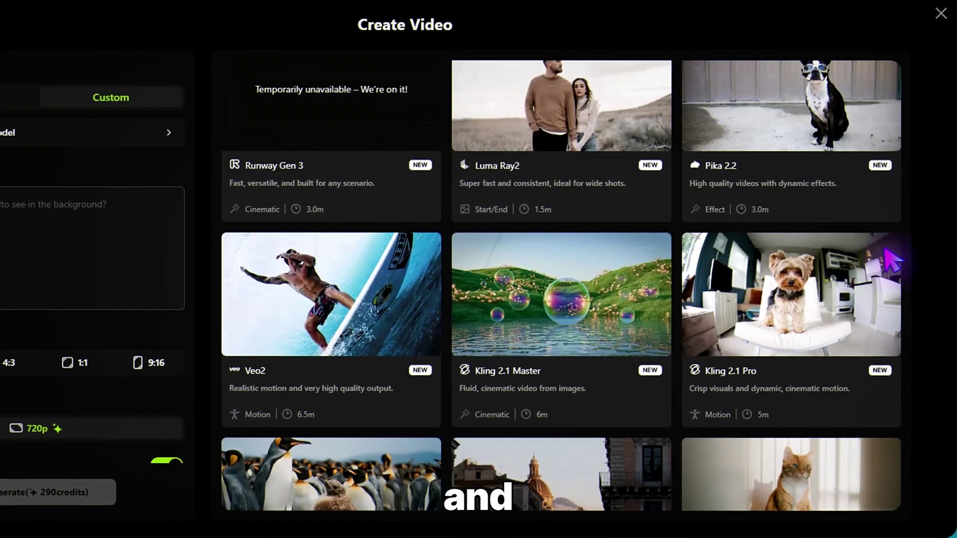
pyautogui.scroll(-2, 886, 261)
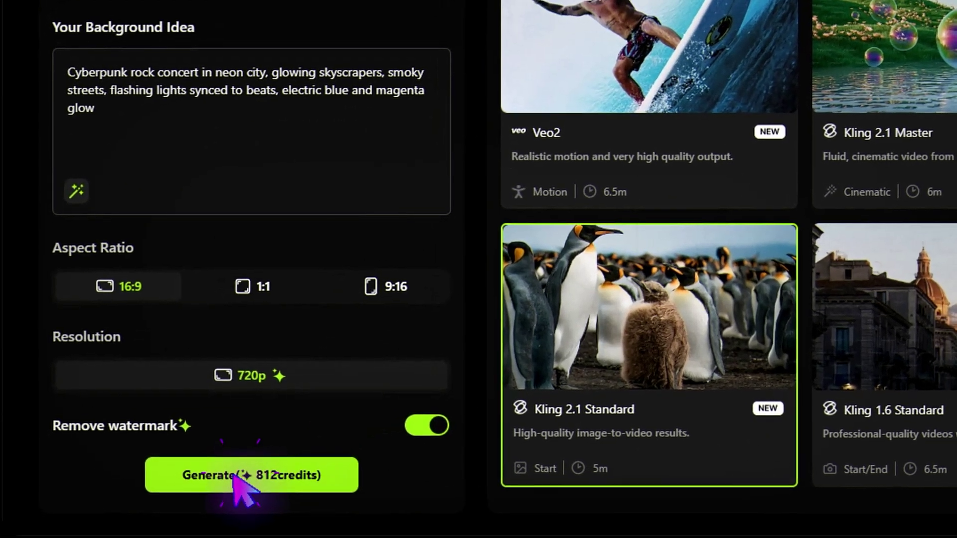
pyautogui.click(165, 497)
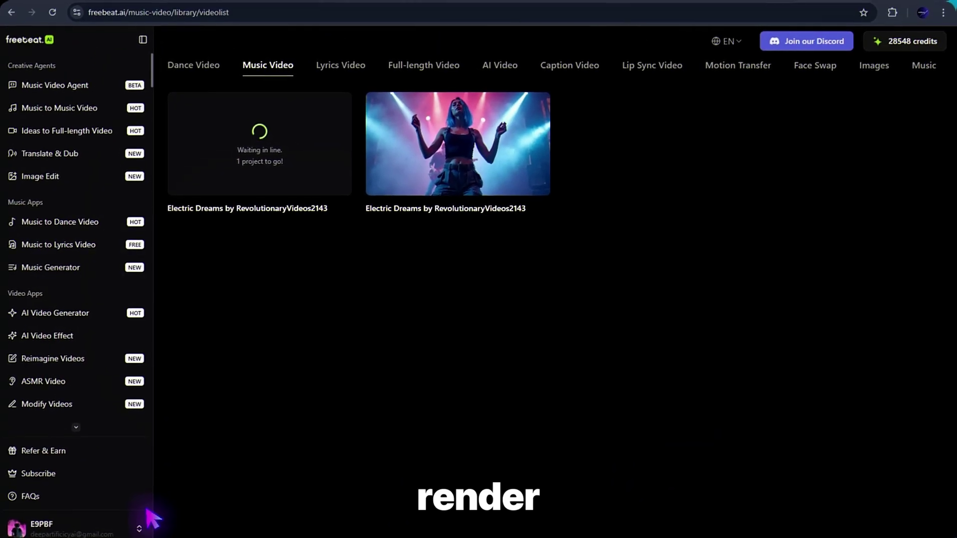
# Step: View the finished Electric Dreams video, then open Music to Dance Video and share Wild Symphony's link
pyautogui.click(299, 150)
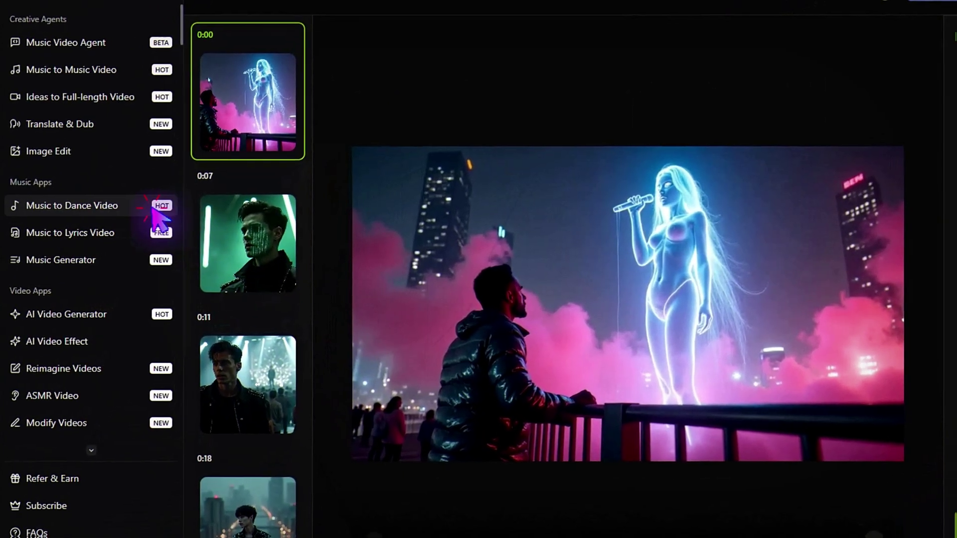
pyautogui.click(162, 210)
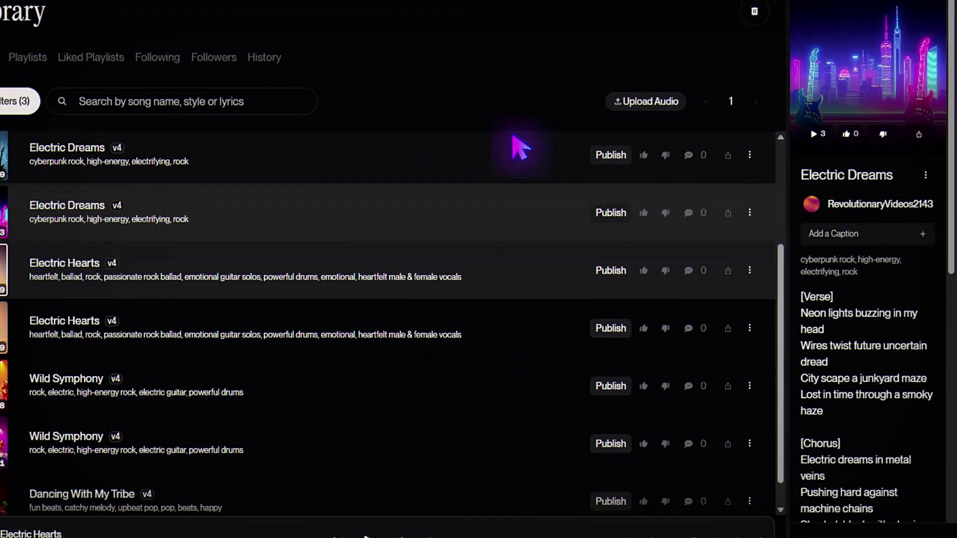
pyautogui.scroll(-1, 524, 156)
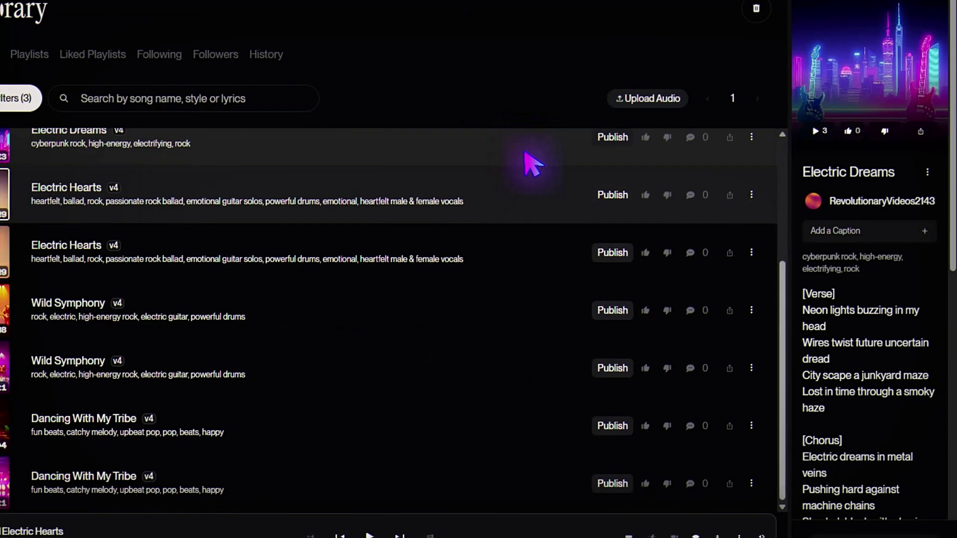
pyautogui.click(748, 370)
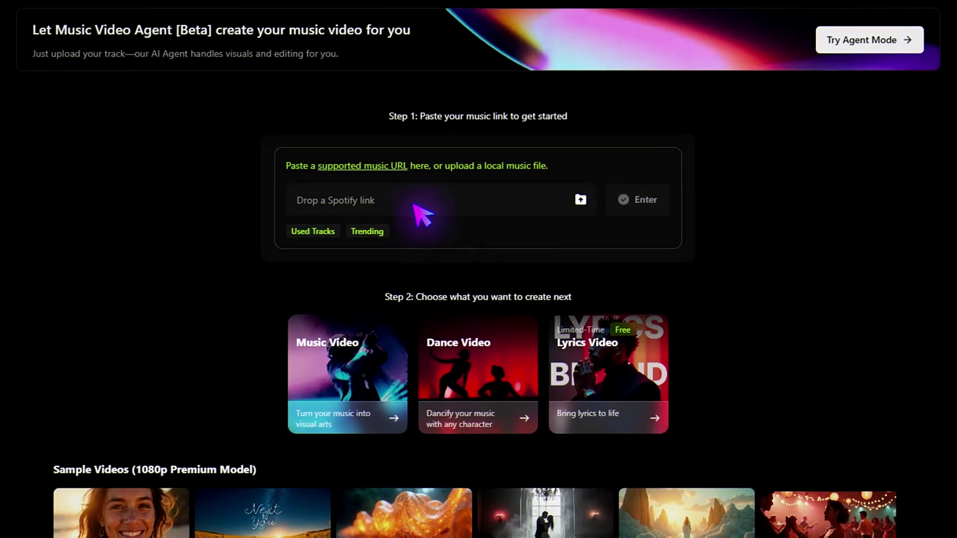
# Step: Paste the Wild Symphony link, choose Dance Video, and confirm the female template character
pyautogui.rightClick(410, 203)
pyautogui.click(451, 369)
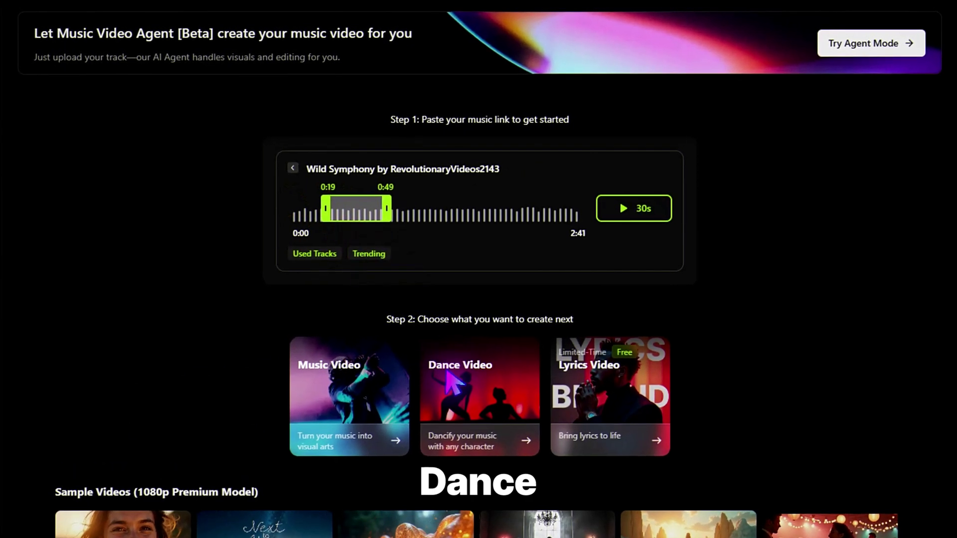
pyautogui.click(475, 388)
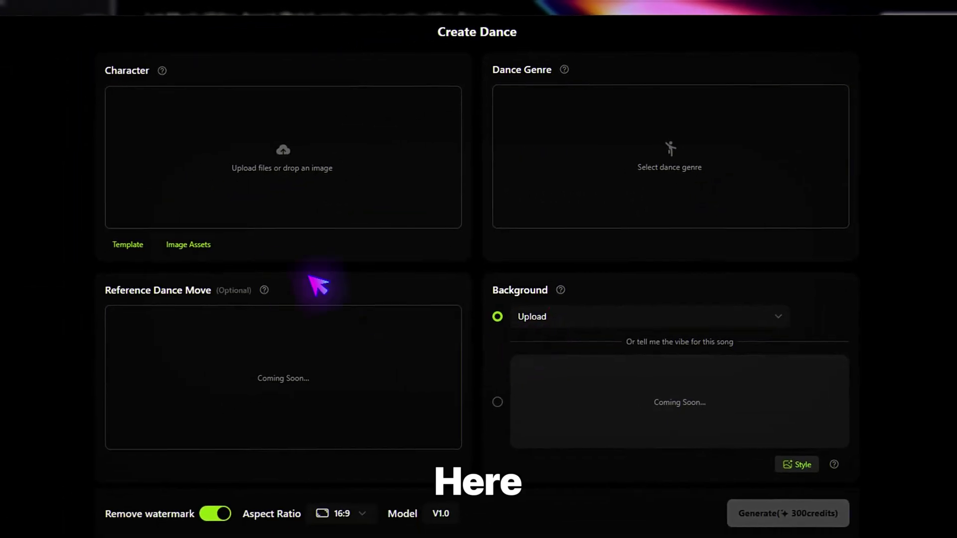
pyautogui.click(20, 267)
pyautogui.scroll(-10, 514, 211)
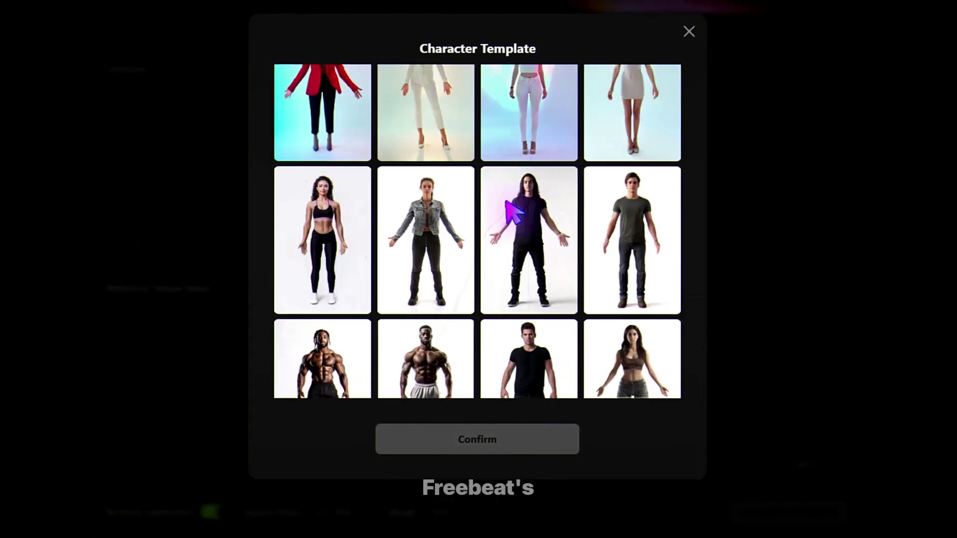
pyautogui.scroll(5, 513, 212)
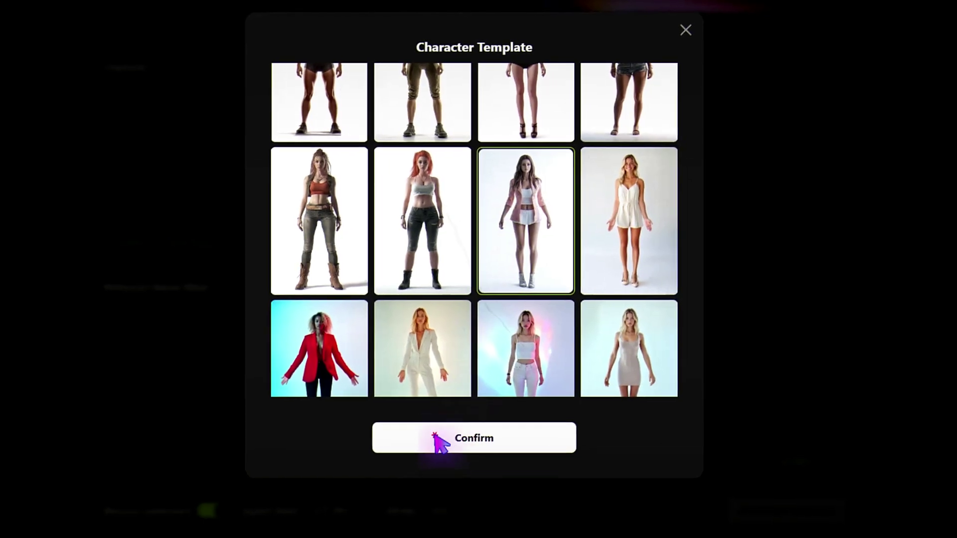
pyautogui.click(445, 446)
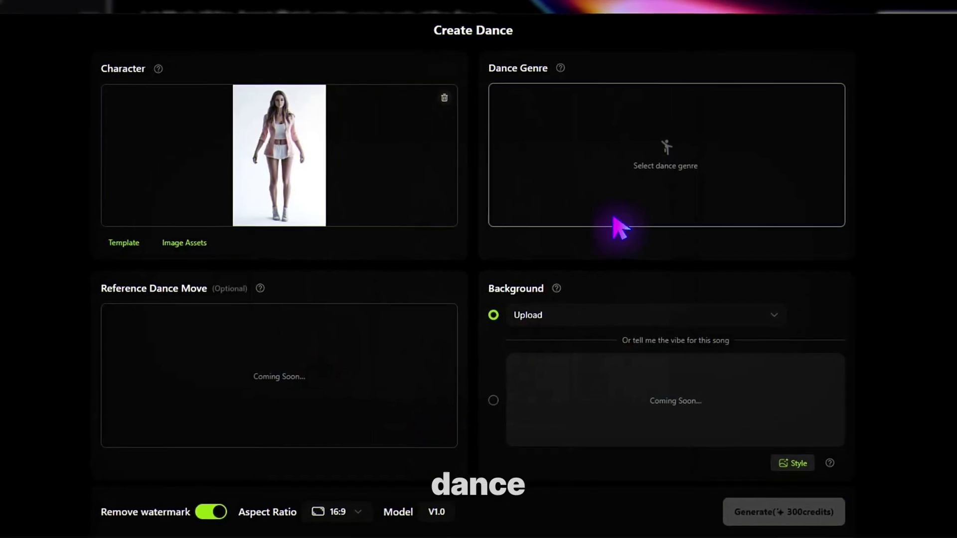
# Step: Set the dance genre to Swing and the background to the neon template
pyautogui.click(621, 227)
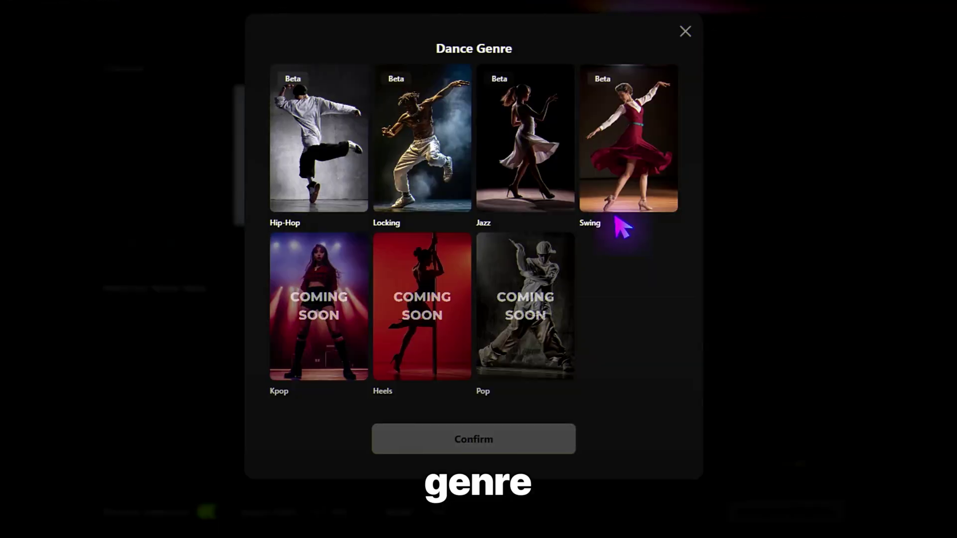
pyautogui.click(644, 148)
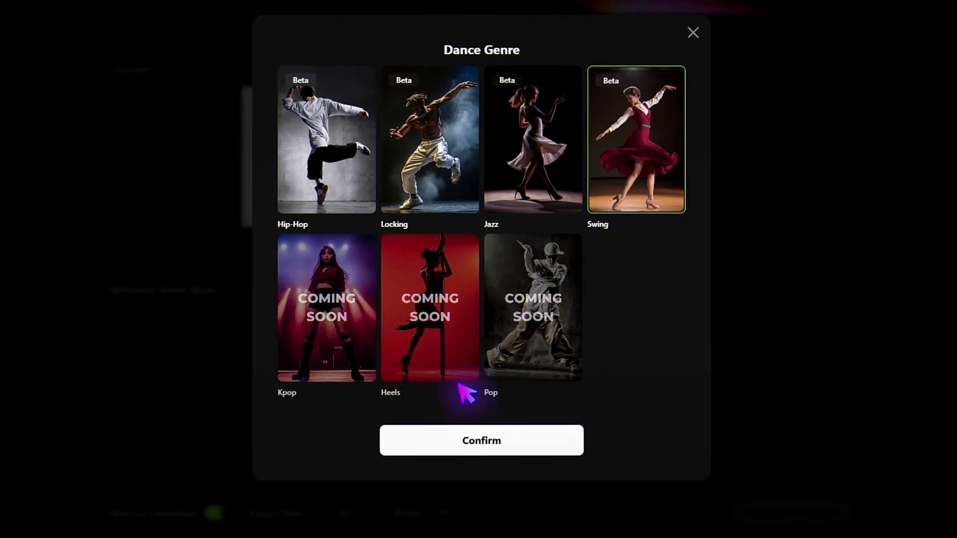
pyautogui.click(419, 441)
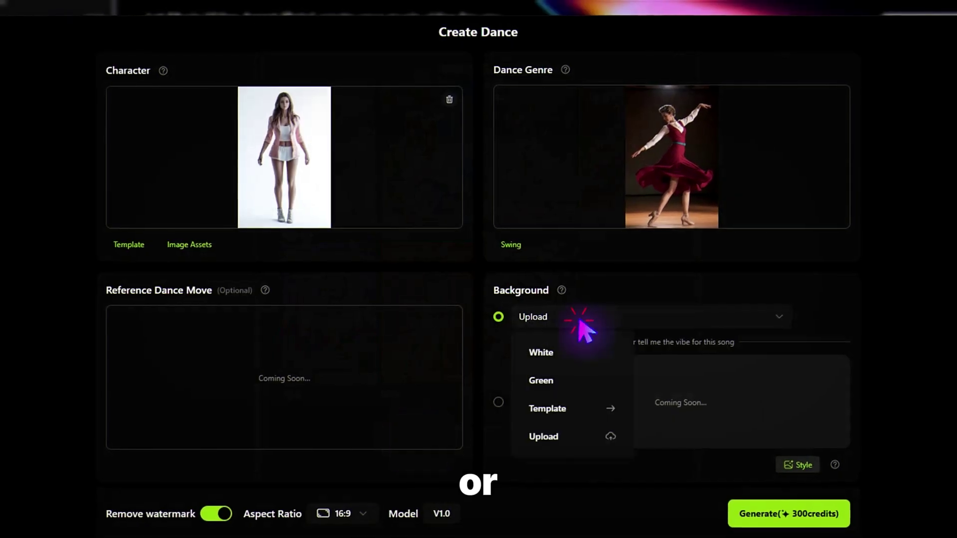
pyautogui.click(548, 409)
pyautogui.scroll(-5, 545, 398)
pyautogui.click(485, 438)
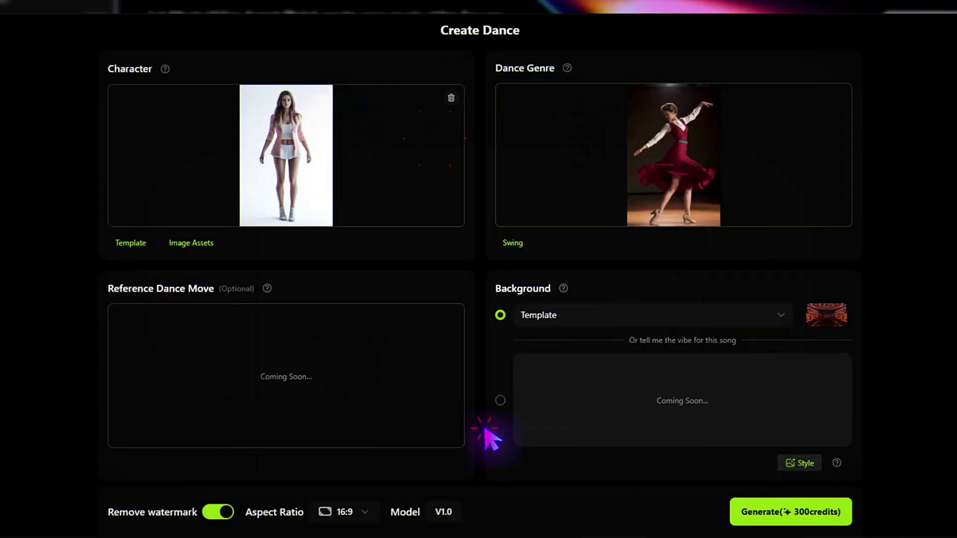
# Step: Set the aspect ratio to 9:16 and start generating the dance video
pyautogui.click(212, 514)
pyautogui.click(212, 514)
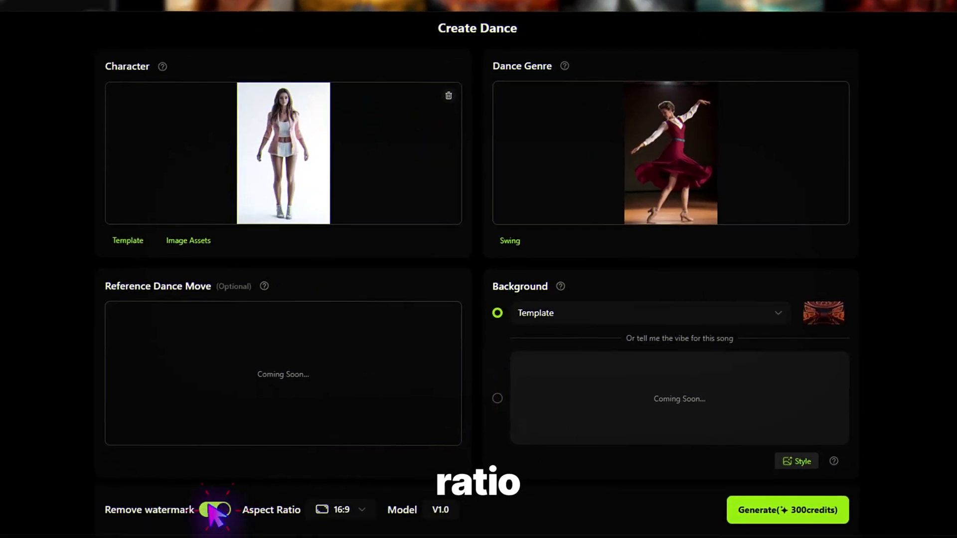
pyautogui.click(337, 513)
pyautogui.click(335, 483)
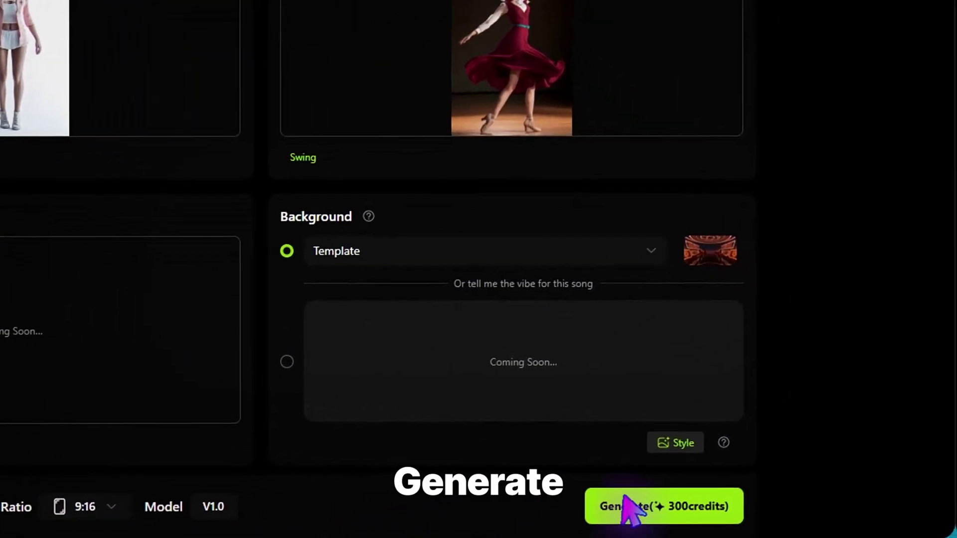
pyautogui.click(668, 505)
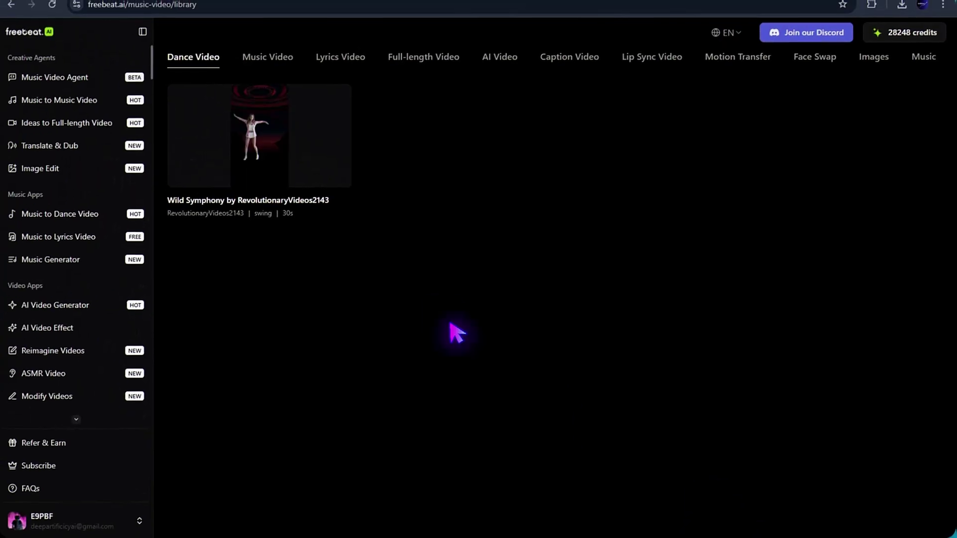
# Step: Open the Wild Symphony swing dance video card and download the video
pyautogui.click(214, 111)
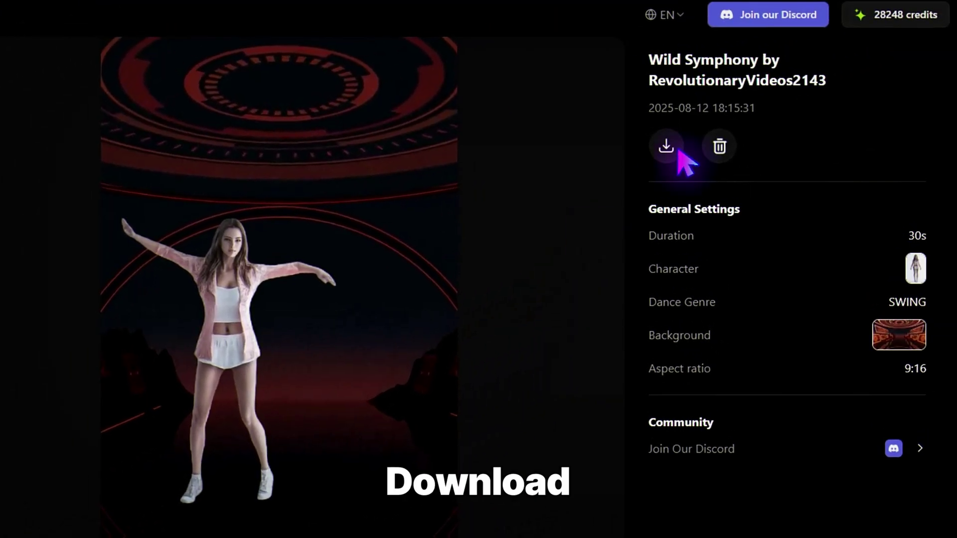
pyautogui.click(673, 150)
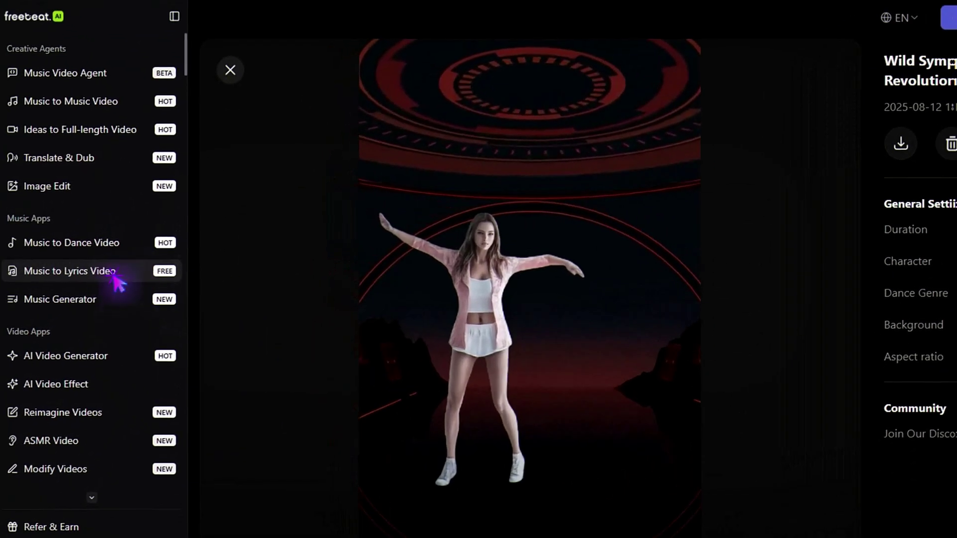
# Step: Load The Future Echoes link and trim the 30-second clip to 0:13–0:43
pyautogui.click(115, 279)
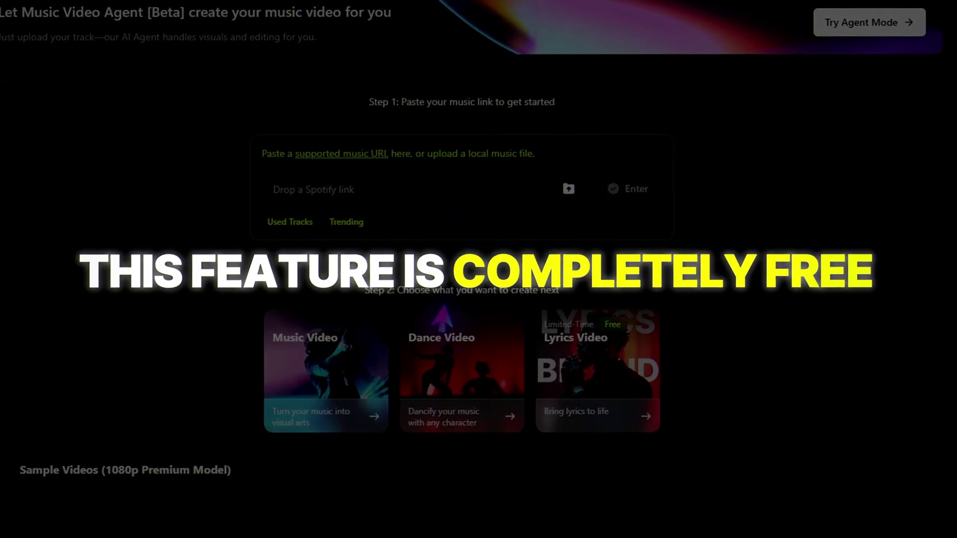
pyautogui.rightClick(436, 186)
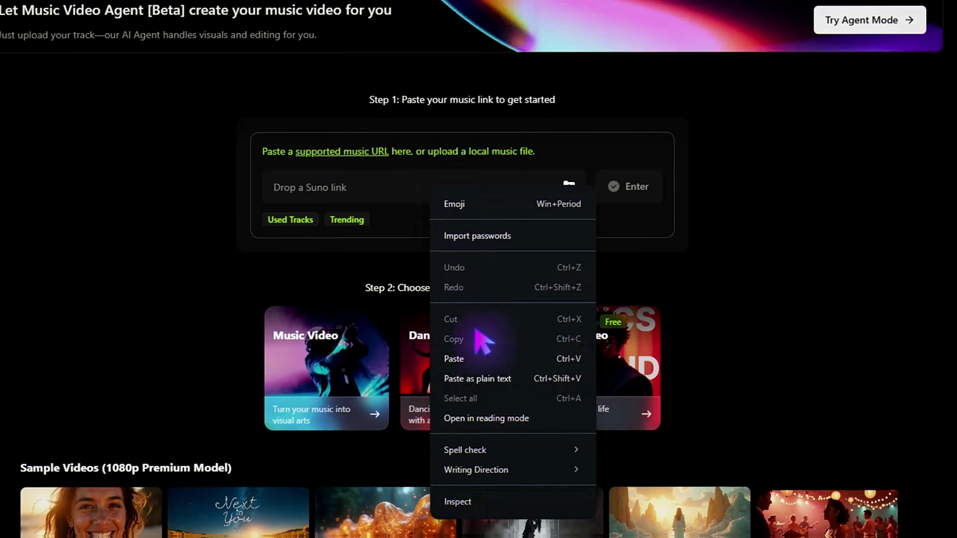
pyautogui.click(459, 359)
pyautogui.moveTo(304, 207); pyautogui.dragTo(312, 206)
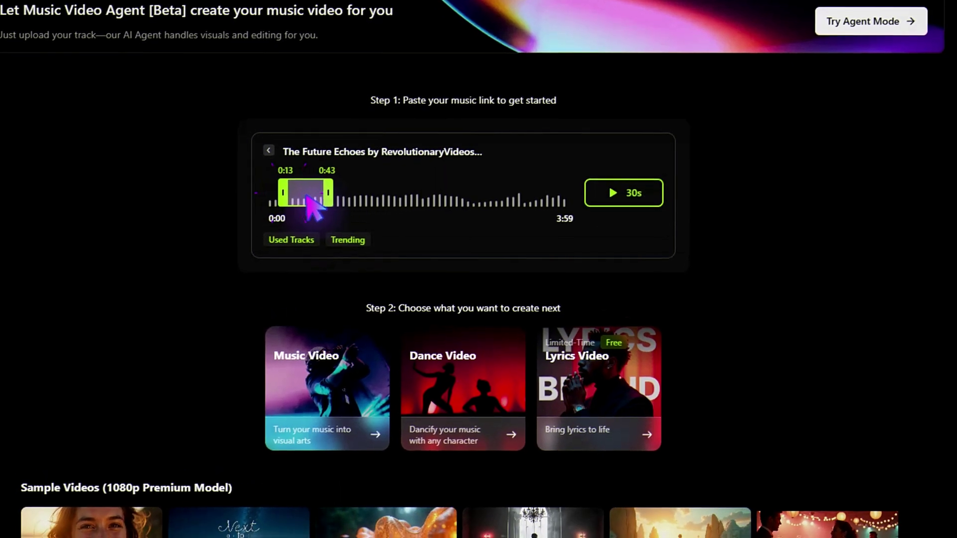
# Step: Generate a 9:16 lyrics video from the clip and open the finished result
pyautogui.click(551, 354)
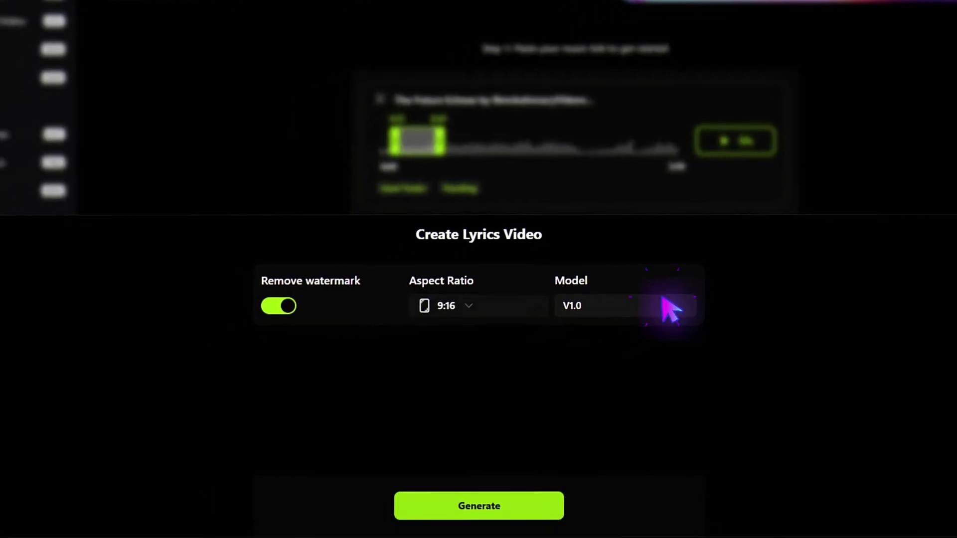
pyautogui.click(285, 309)
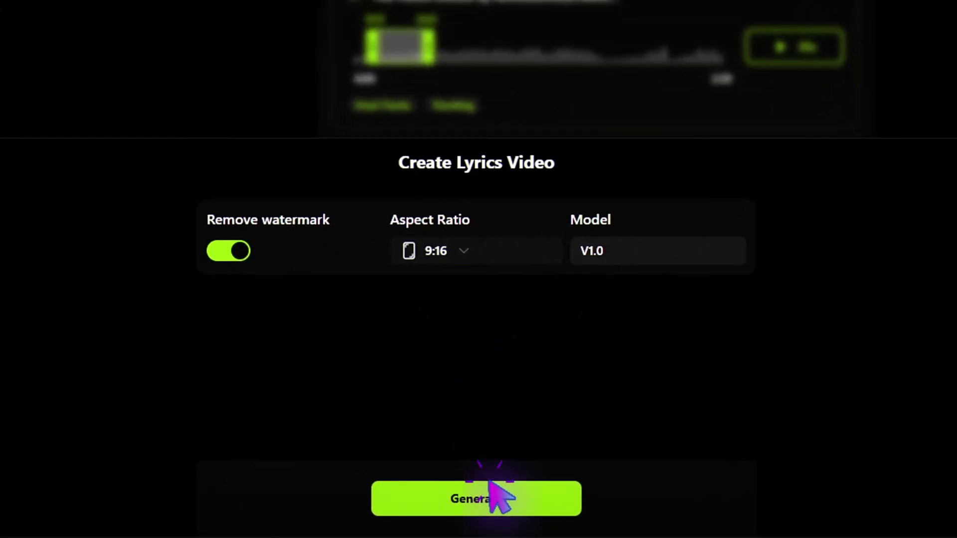
pyautogui.click(489, 486)
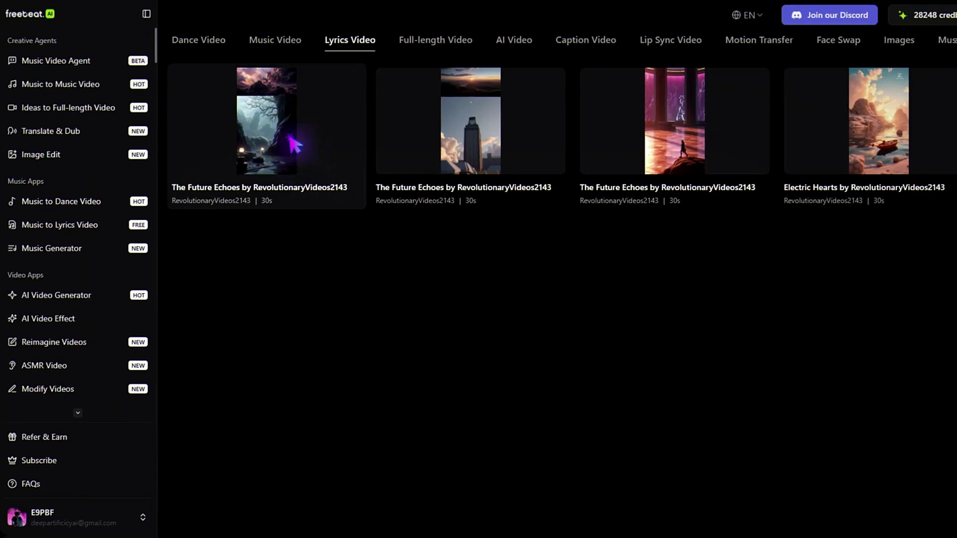
pyautogui.click(319, 149)
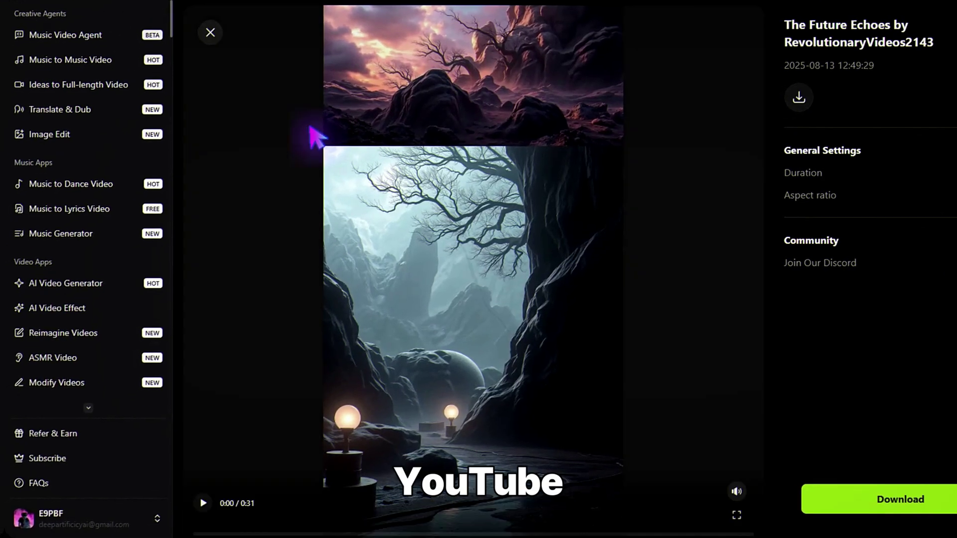